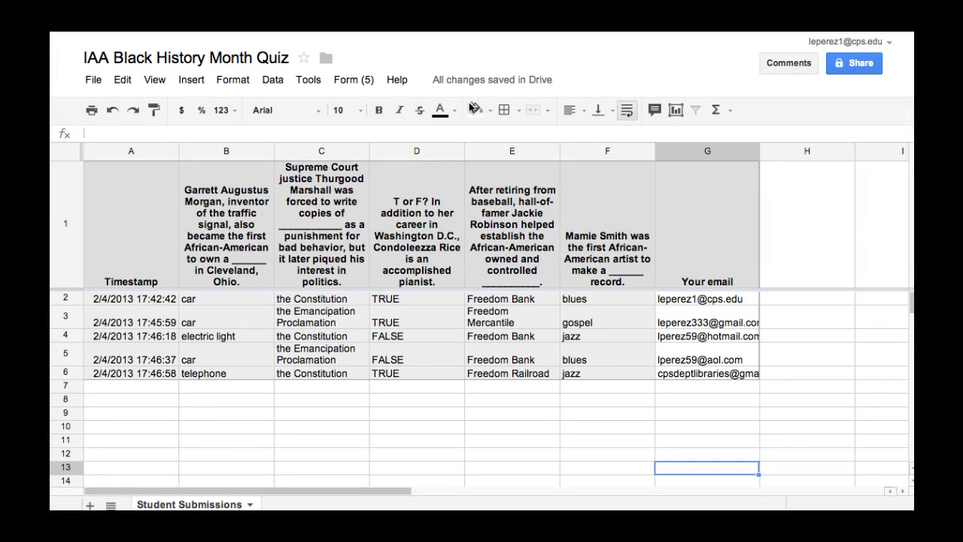
# Preview the live quiz form, then return to the responses spreadsheet
pyautogui.click(350, 82)
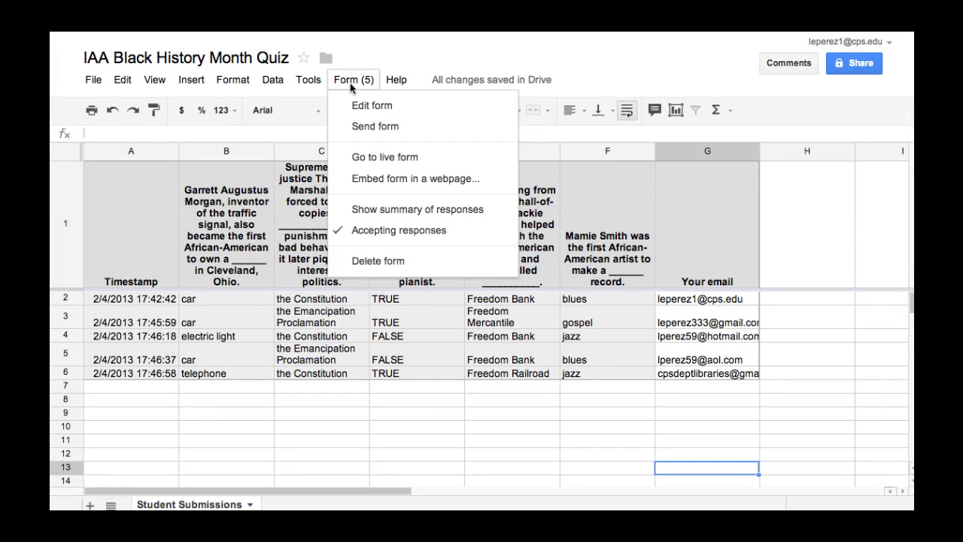
pyautogui.click(356, 156)
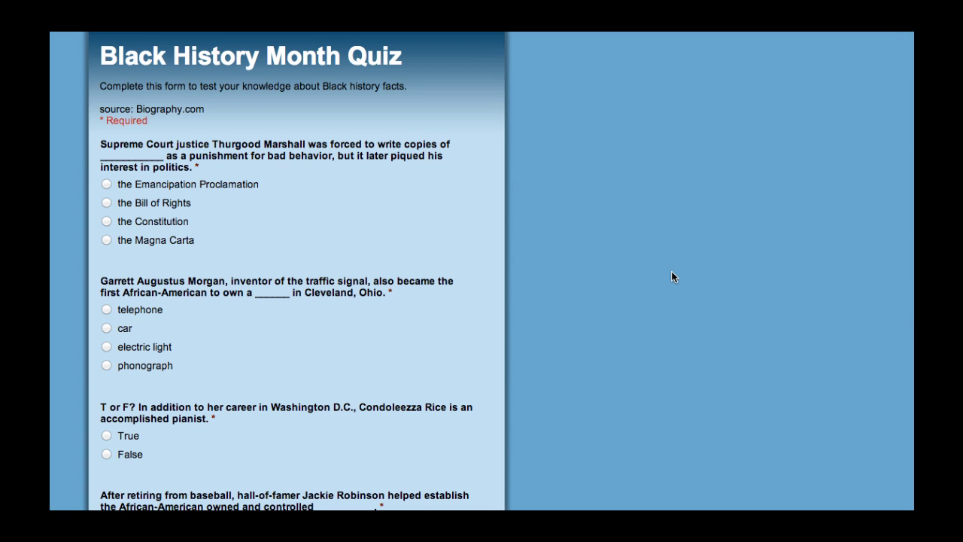
pyautogui.scroll(-2, 569, 321)
pyautogui.scroll(2, 569, 320)
pyautogui.scroll(-3, 569, 320)
pyautogui.scroll(3, 569, 320)
pyautogui.scroll(-1, 569, 321)
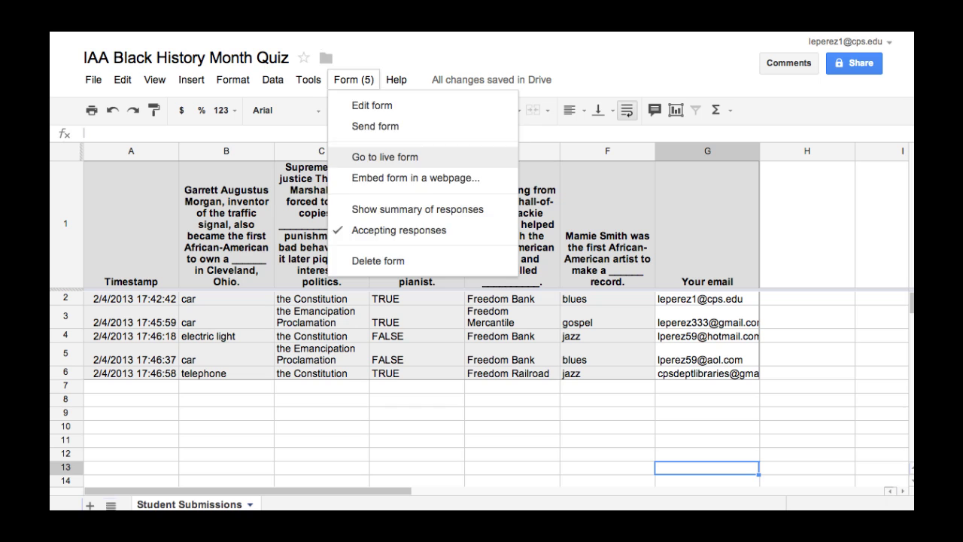
pyautogui.press('Escape')
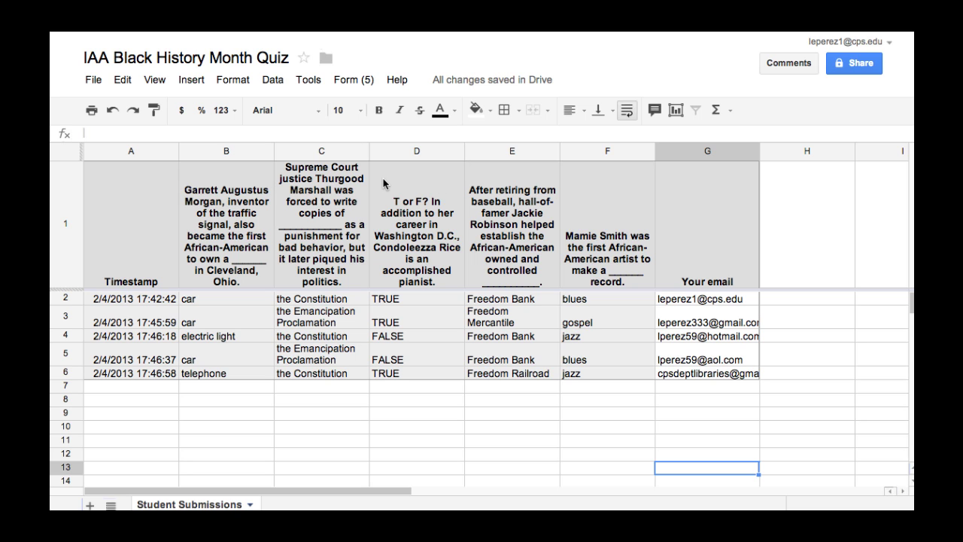
# Look over the responses sheet and show the linked form's menu options
pyautogui.scroll(-2, 323, 408)
pyautogui.scroll(2, 323, 409)
pyautogui.click(350, 82)
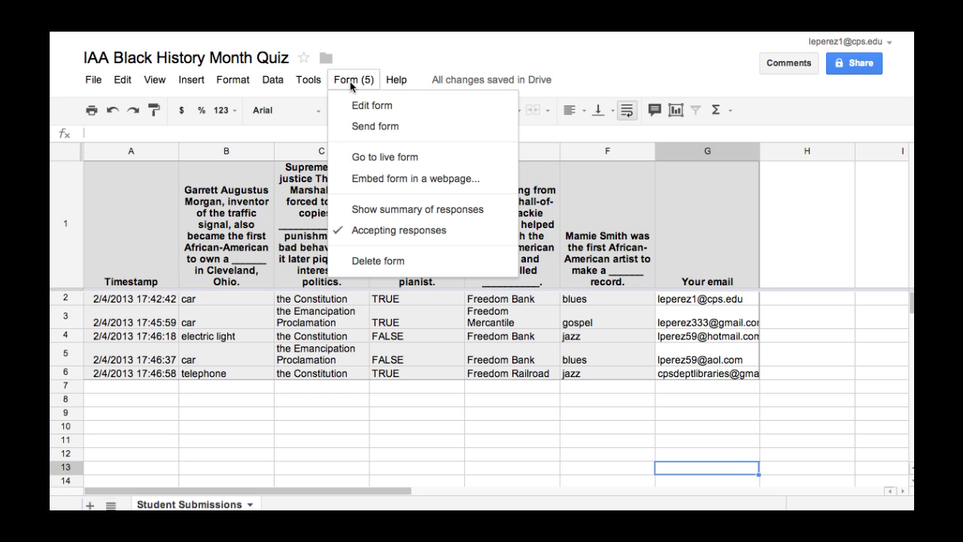
pyautogui.moveTo(304, 83)
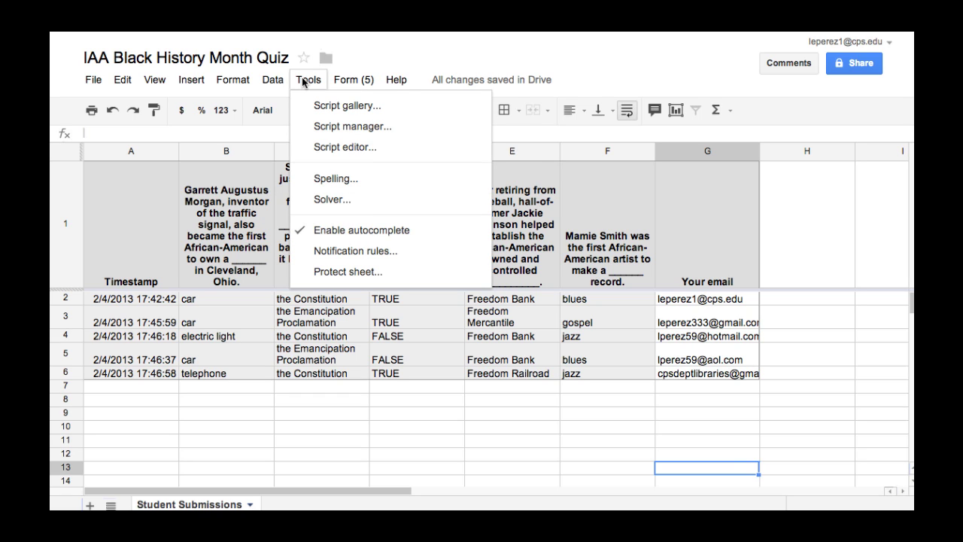
# Search the Script Gallery for 'flubaroo'
pyautogui.click(331, 106)
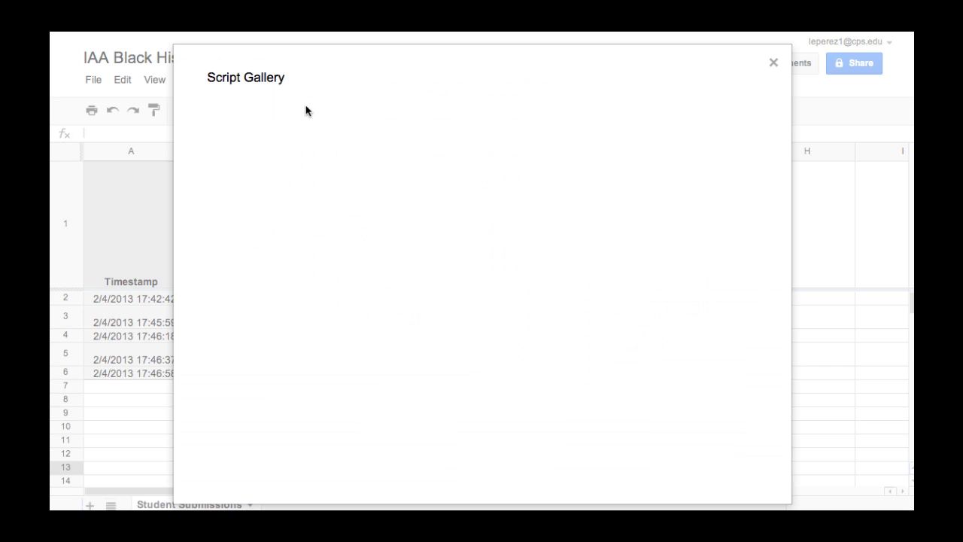
pyautogui.click(418, 121)
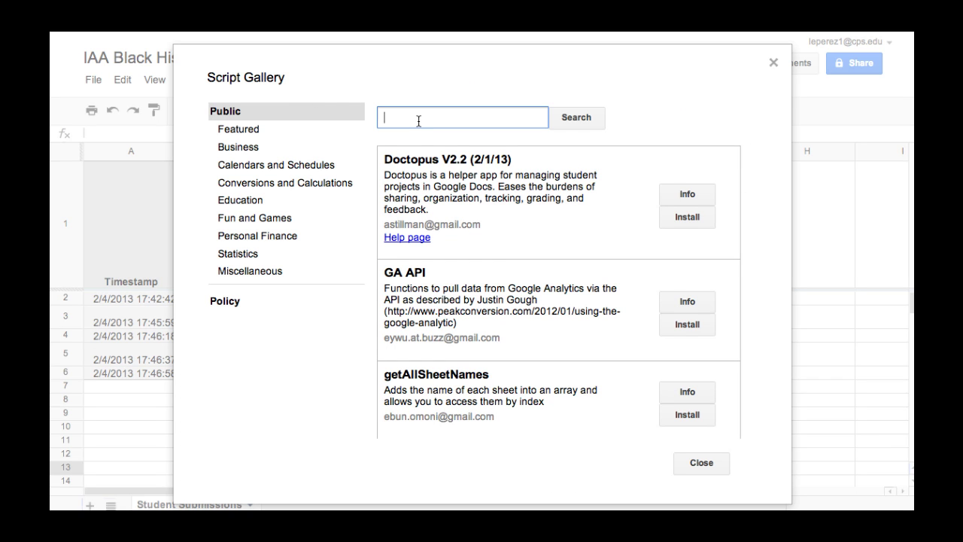
pyautogui.write('flubaroo')
pyautogui.press('Return')
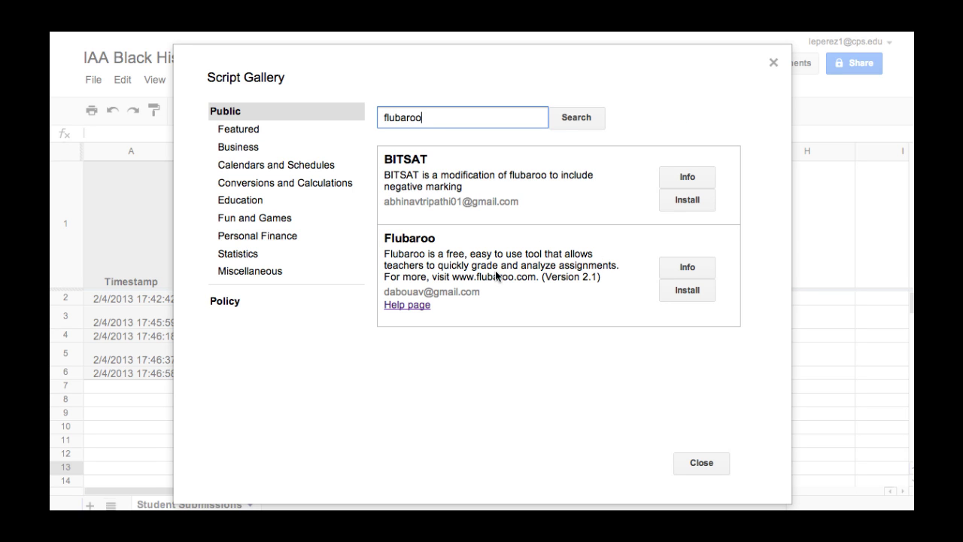
# Install and authorize the Flubaroo script, then close the gallery
pyautogui.click(698, 295)
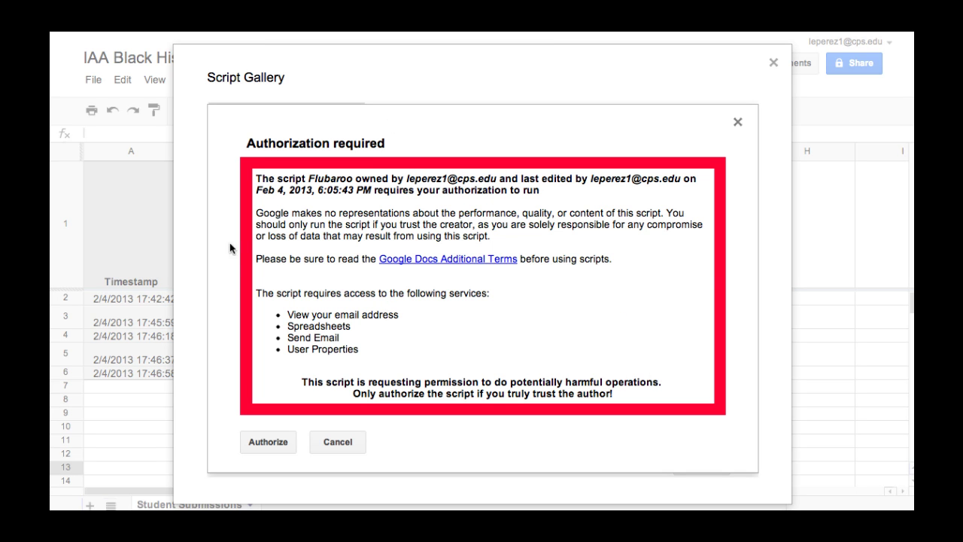
pyautogui.click(264, 441)
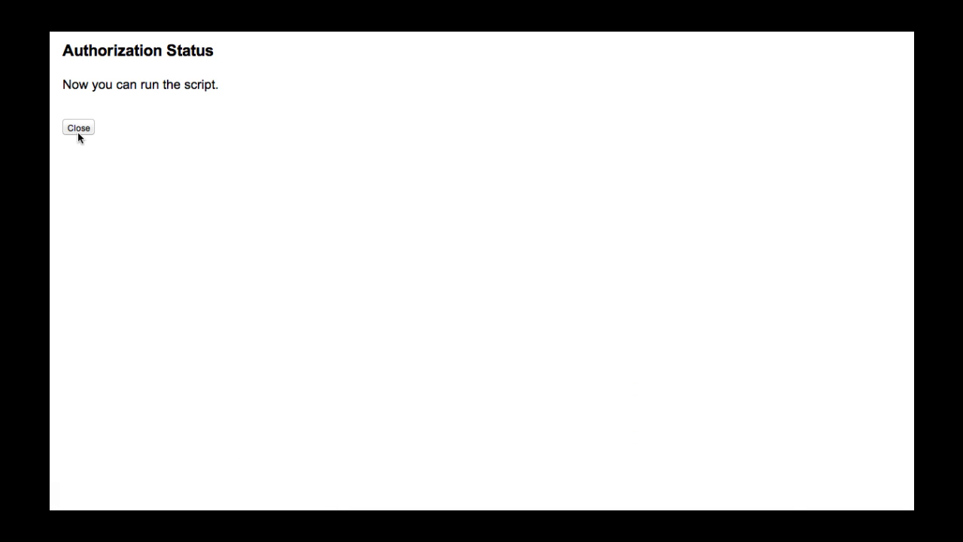
pyautogui.click(77, 131)
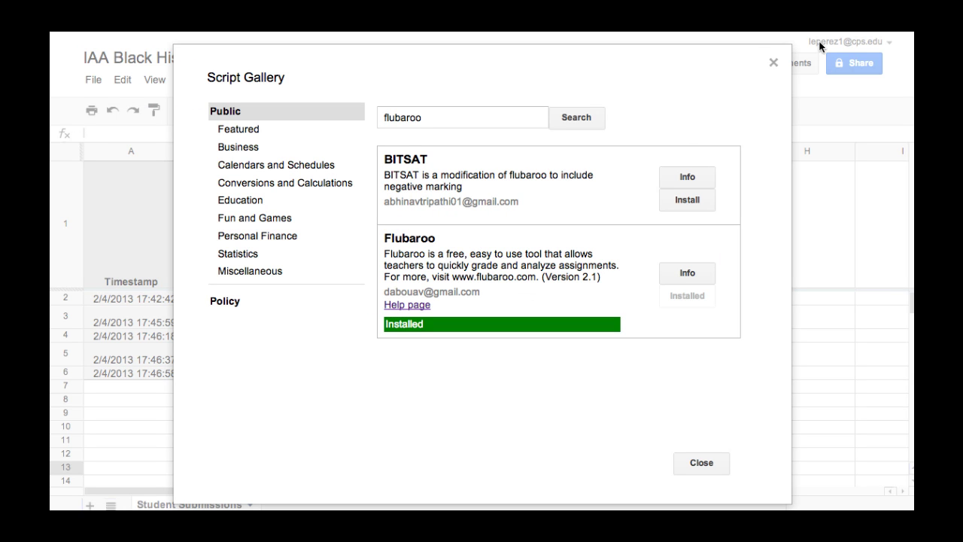
pyautogui.click(774, 64)
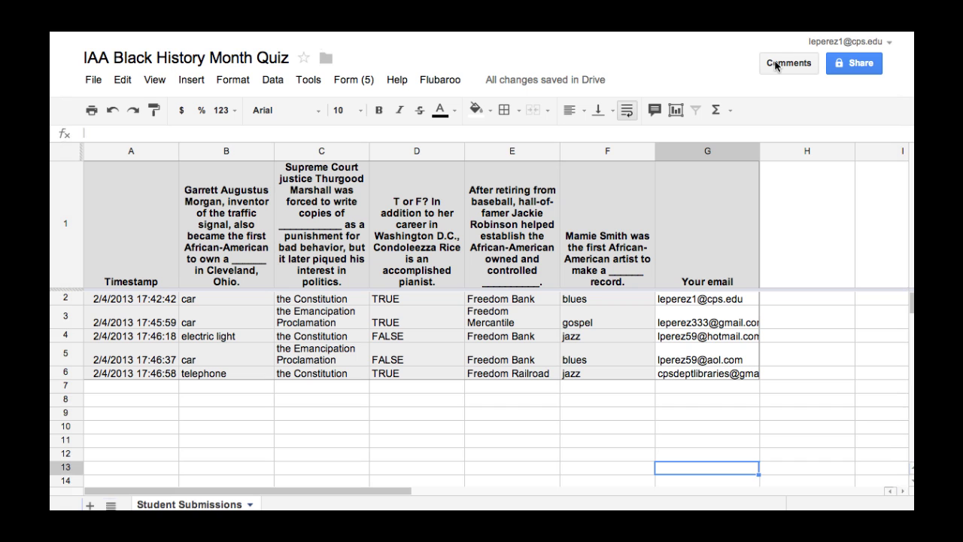
# Start Flubaroo's Grade Assignment with 1 Point per question and email identifying the student
pyautogui.click(439, 81)
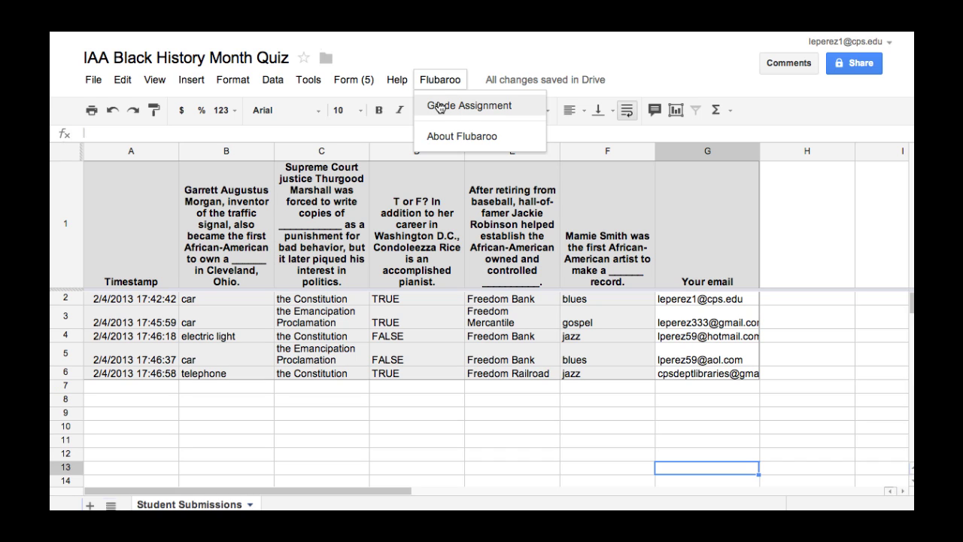
pyautogui.click(439, 108)
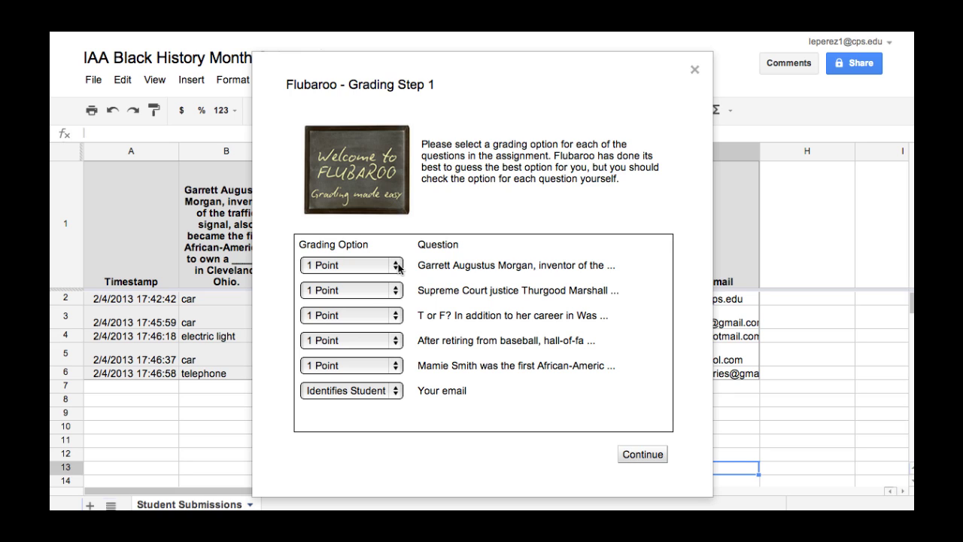
pyautogui.click(397, 266)
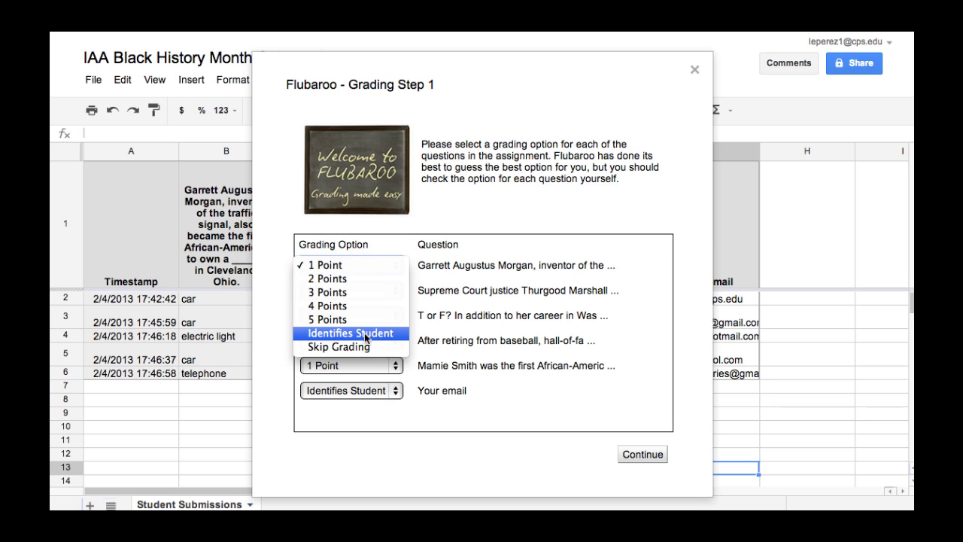
pyautogui.click(348, 266)
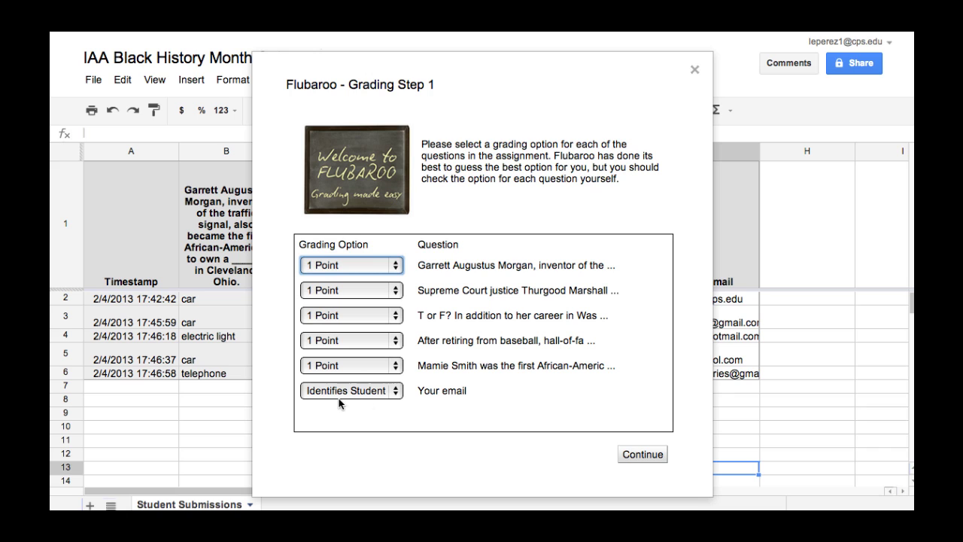
pyautogui.click(642, 460)
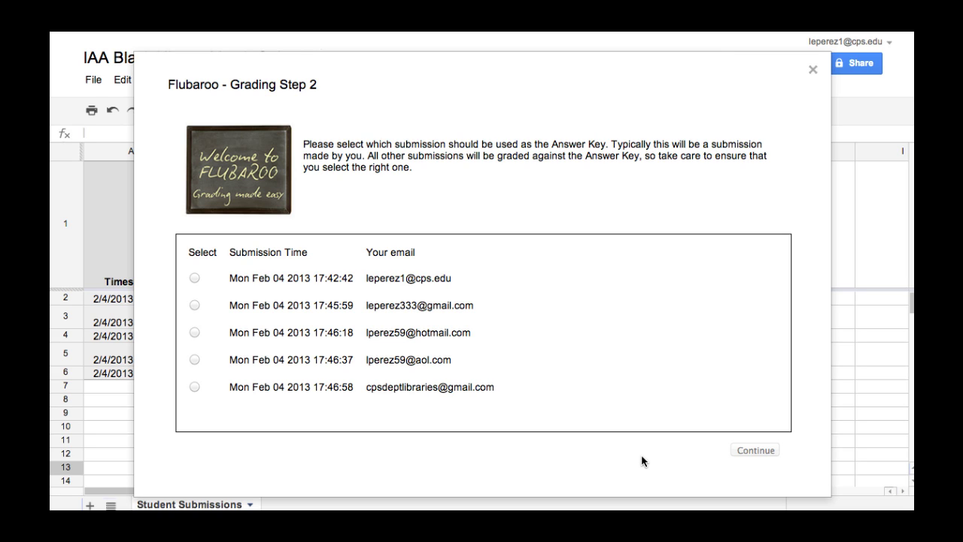
# Grade all submissions using the first submission as answer key and view the Grades sheet
pyautogui.click(194, 278)
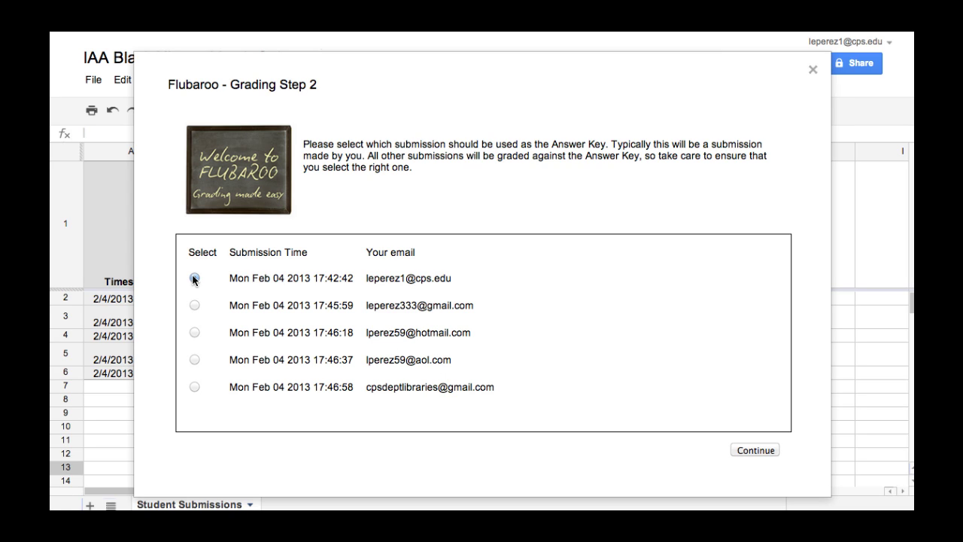
pyautogui.click(756, 451)
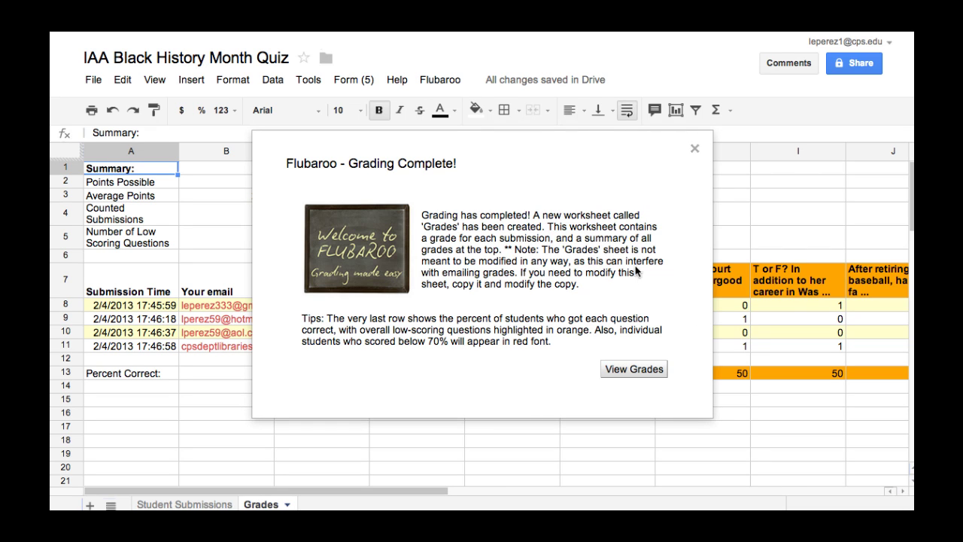
pyautogui.click(695, 146)
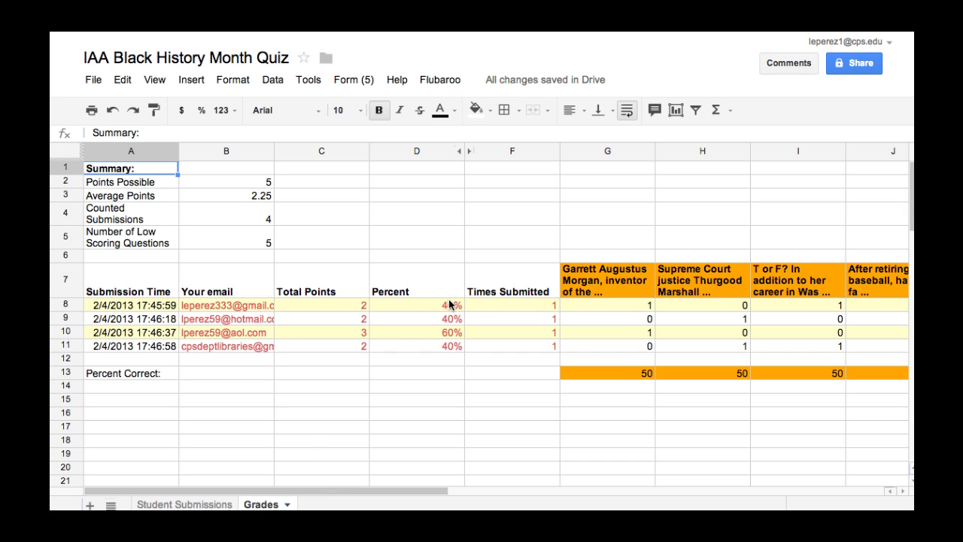
pyautogui.moveTo(367, 484); pyautogui.dragTo(552, 501)
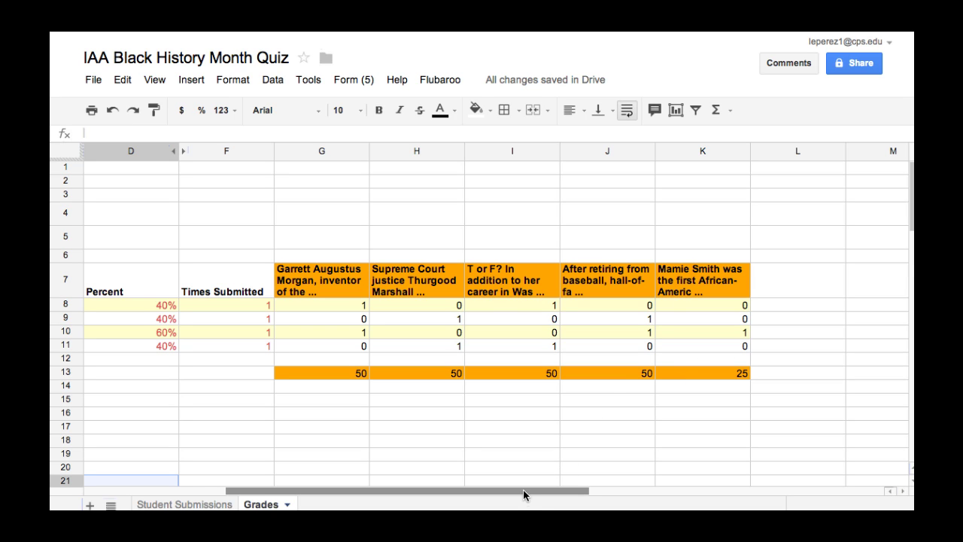
pyautogui.moveTo(523, 489); pyautogui.dragTo(358, 477)
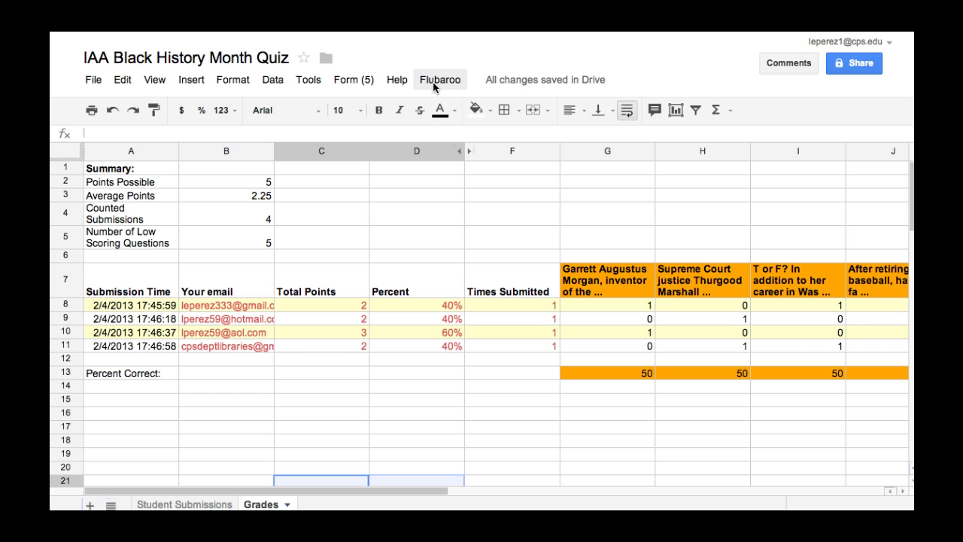
pyautogui.click(202, 505)
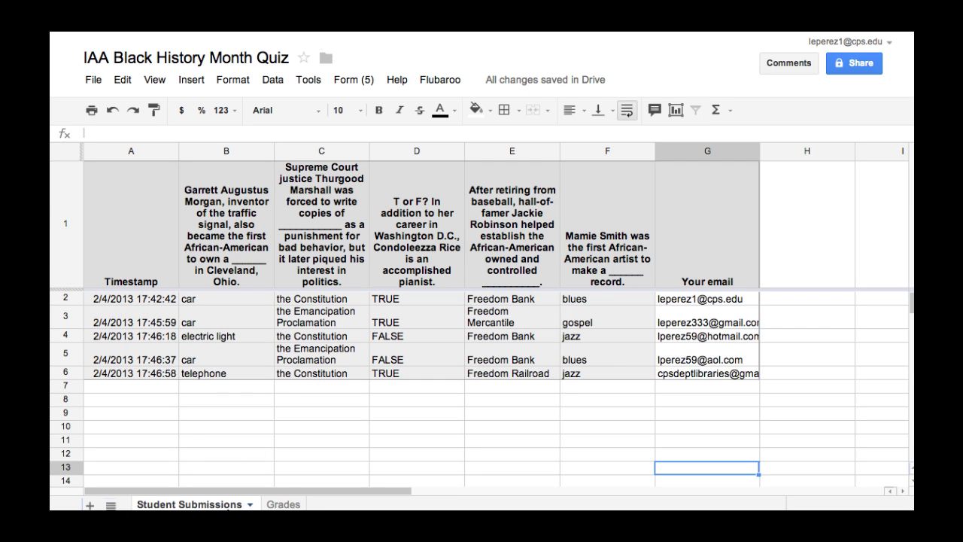
pyautogui.click(278, 505)
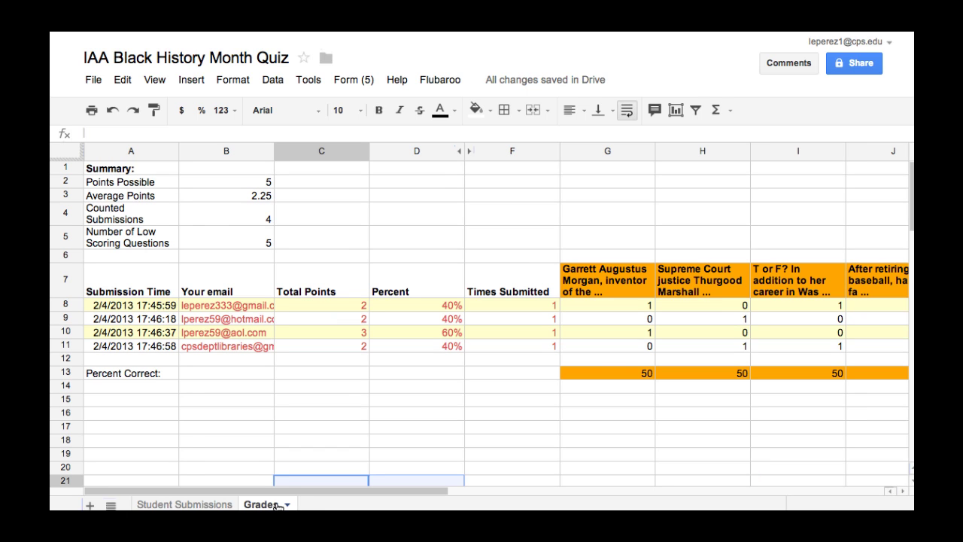
# Start Flubaroo's Email Grades, keeping 'Your email' as the address question
pyautogui.click(441, 85)
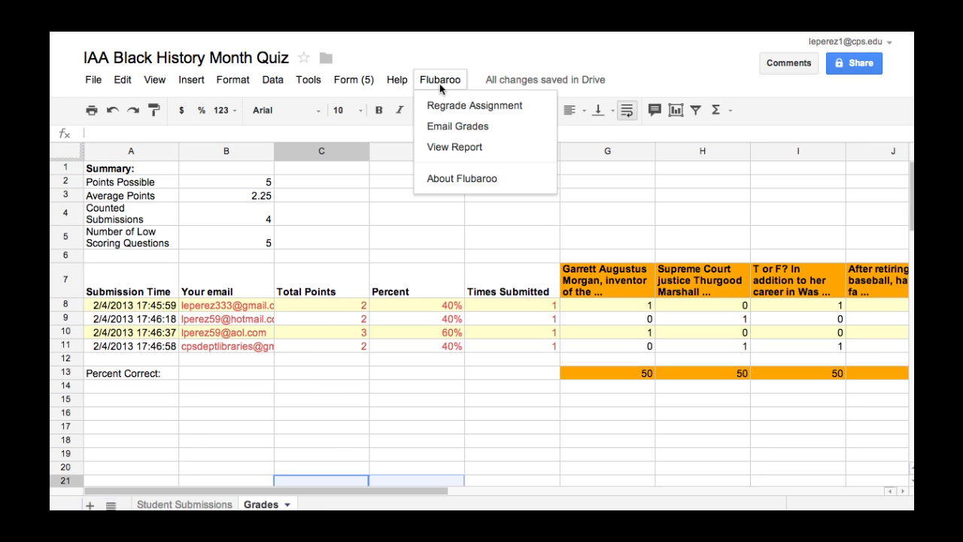
pyautogui.click(441, 129)
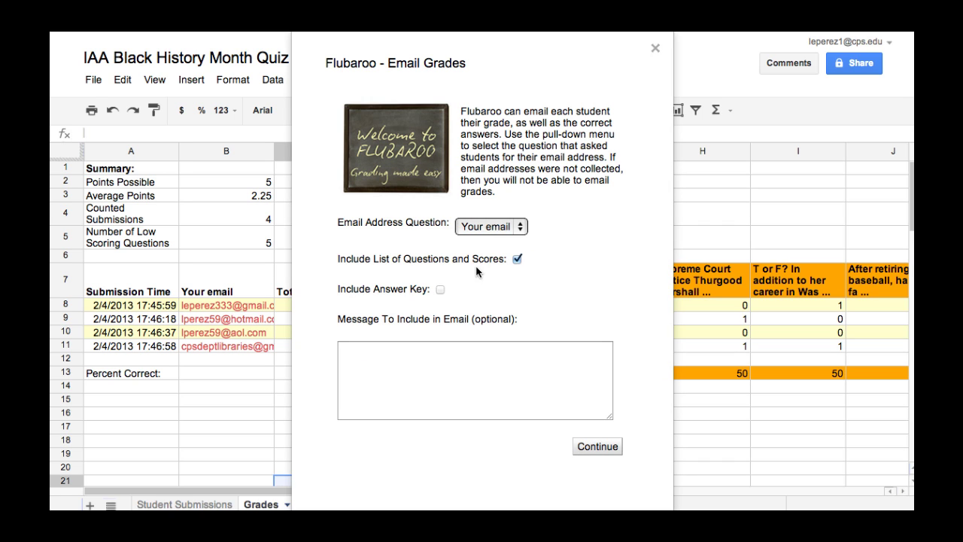
pyautogui.click(519, 228)
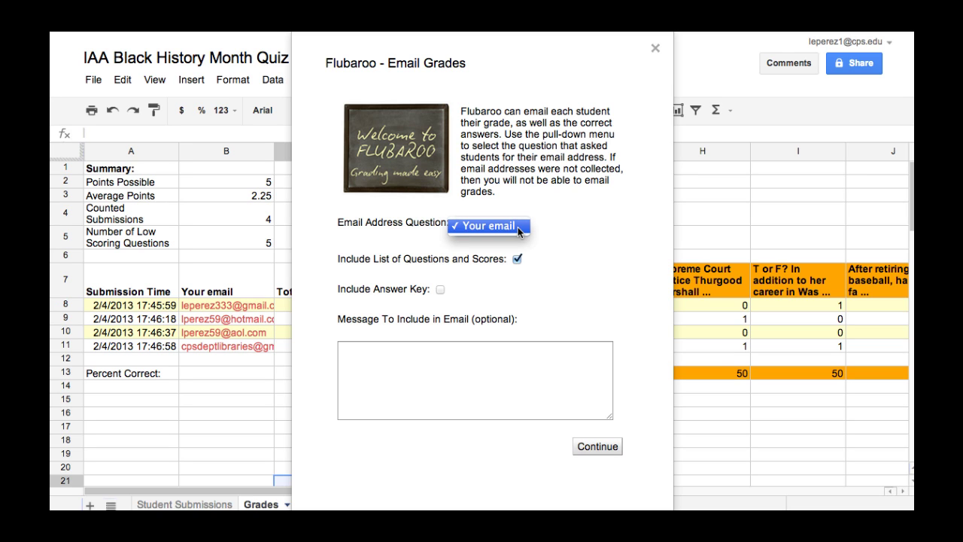
pyautogui.click(556, 252)
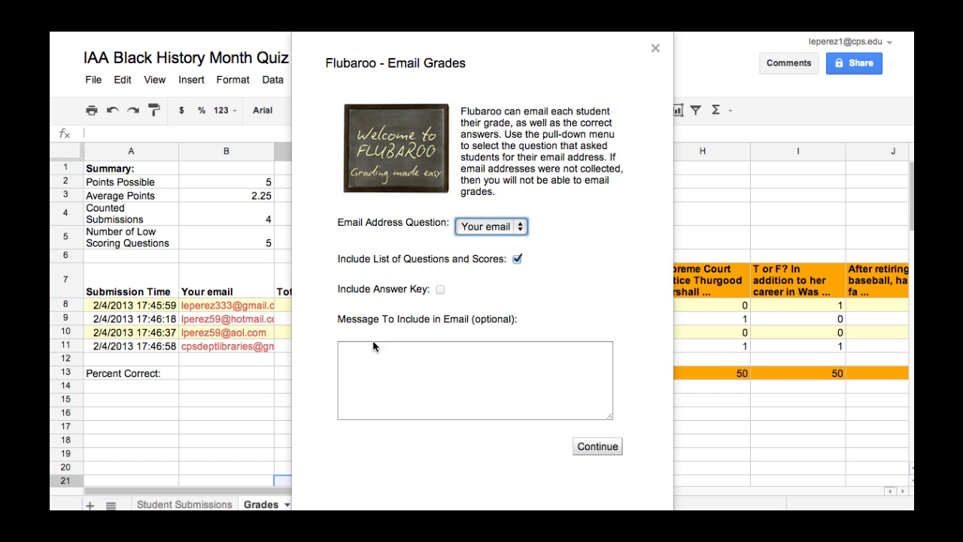
# Add a message saying this is their quiz grade, include the answer key, and send
pyautogui.click(447, 373)
pyautogui.write('These')
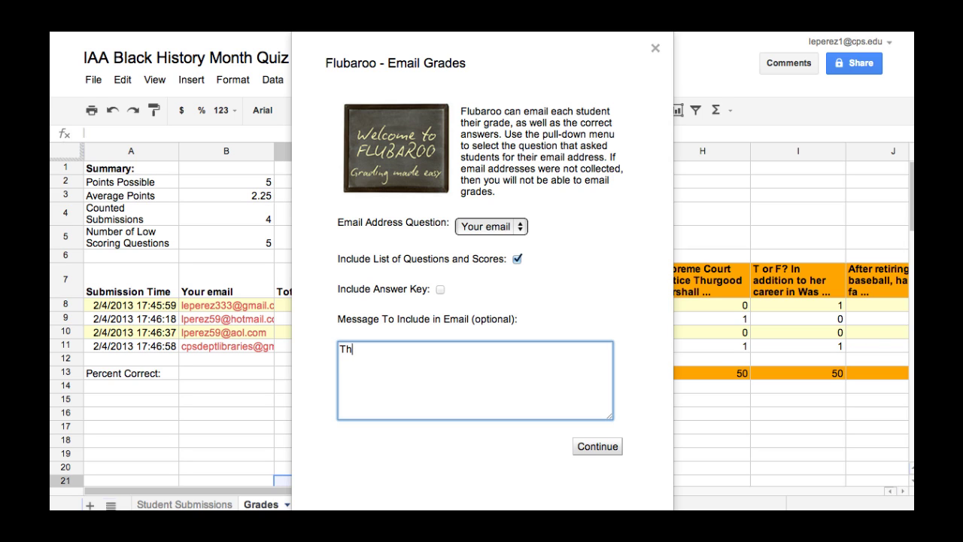
pyautogui.press('BackSpace')
pyautogui.press('BackSpace')
pyautogui.press('BackSpace')
pyautogui.press('BackSpace')
pyautogui.write('is is your grade for ')
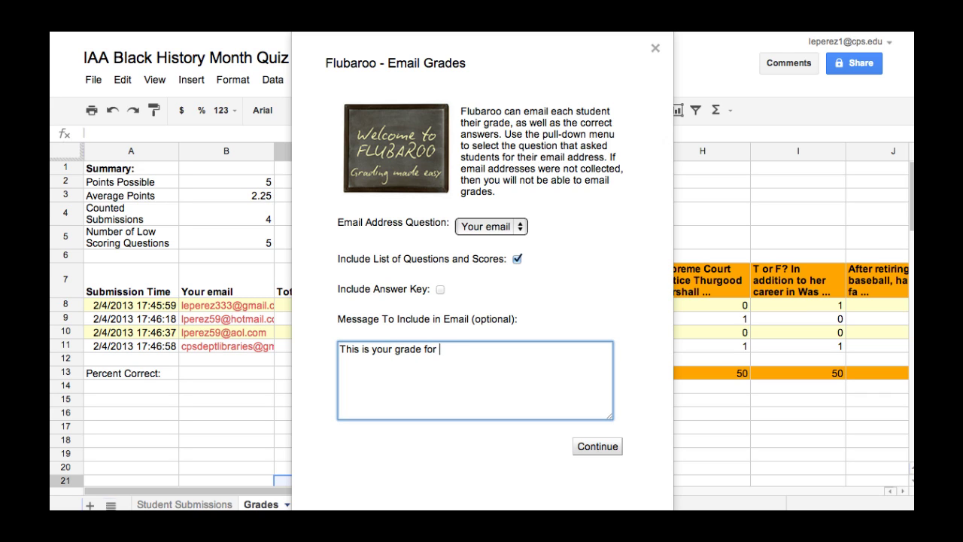
pyautogui.write('the quiz.')
pyautogui.click(440, 289)
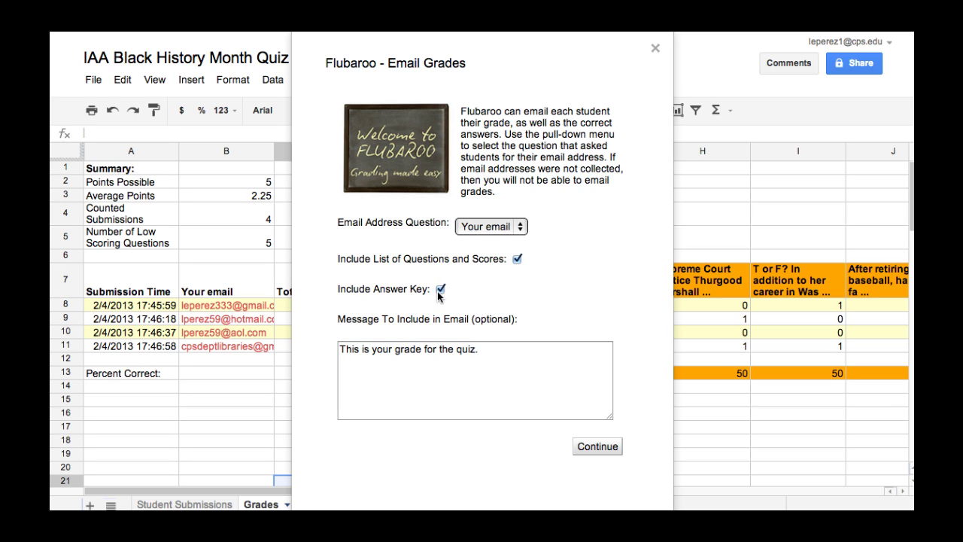
pyautogui.click(608, 452)
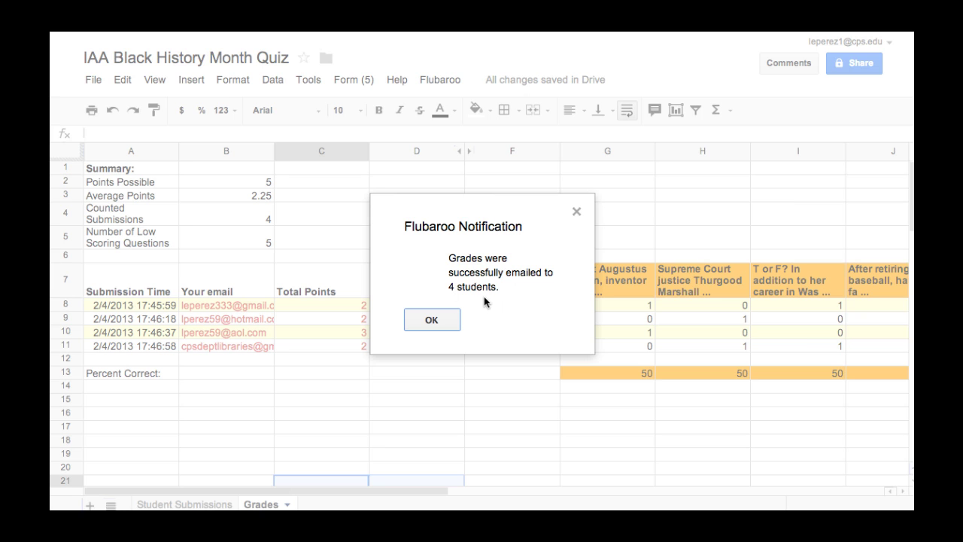
# Review a student's grade email, then open the 'Record of grades emailed' message in school mail
pyautogui.click(434, 319)
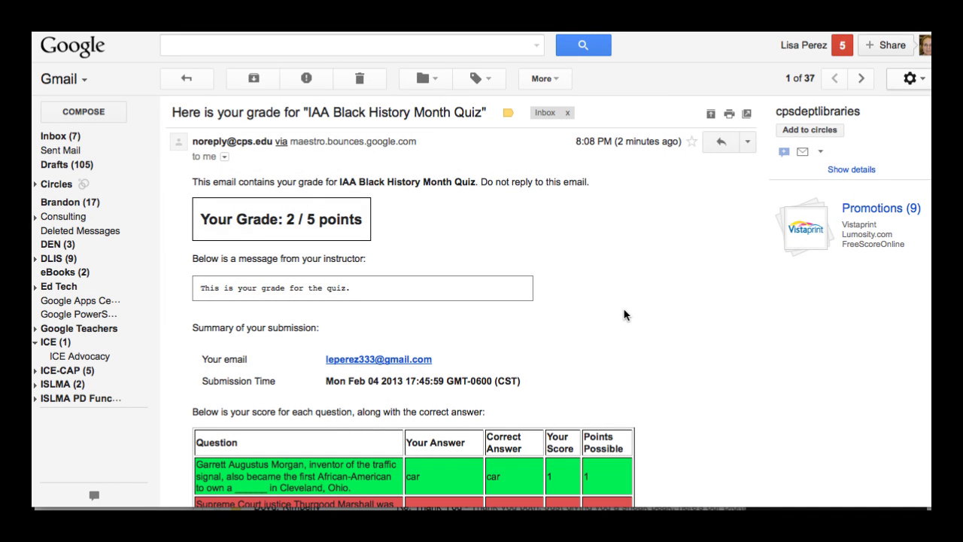
pyautogui.scroll(-1, 624, 315)
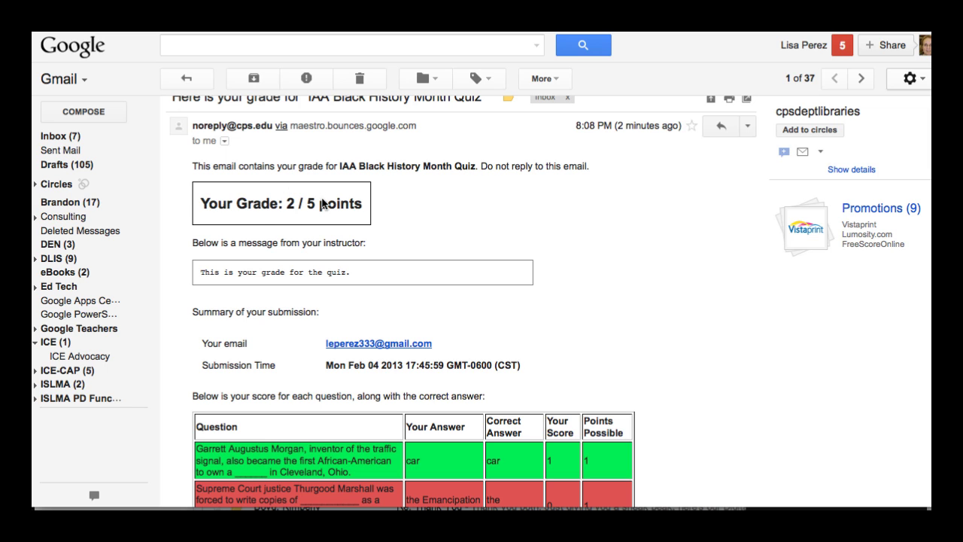
pyautogui.scroll(-3, 369, 235)
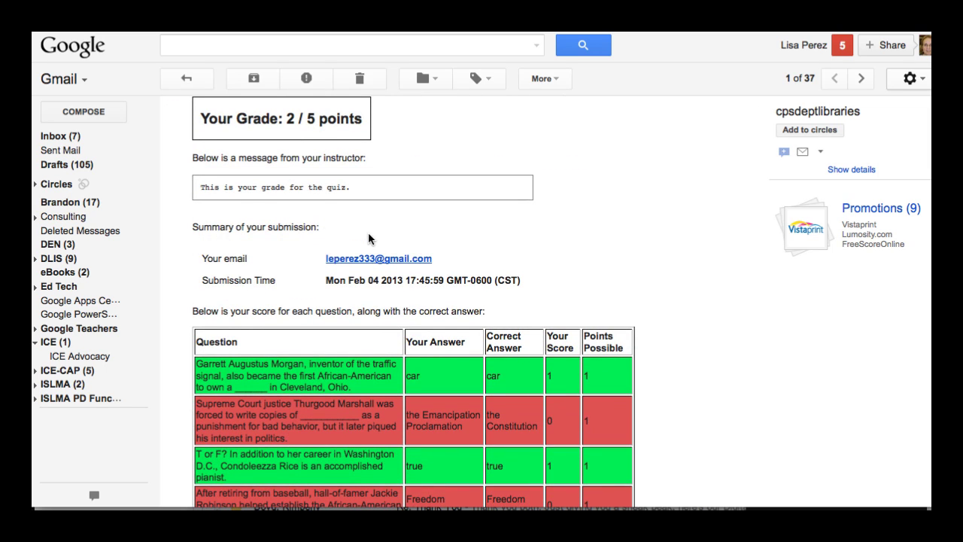
pyautogui.scroll(-3, 613, 256)
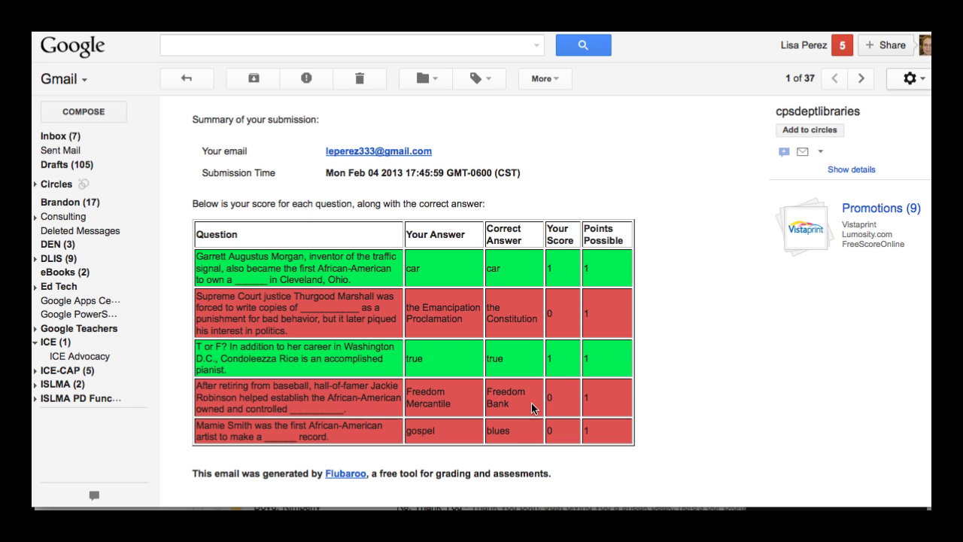
pyautogui.scroll(-5, 526, 410)
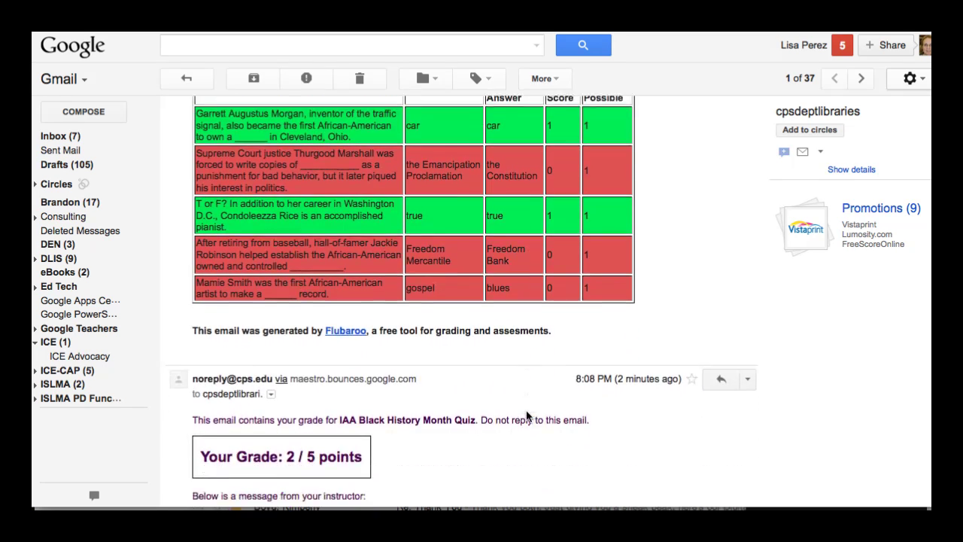
pyautogui.scroll(4, 526, 410)
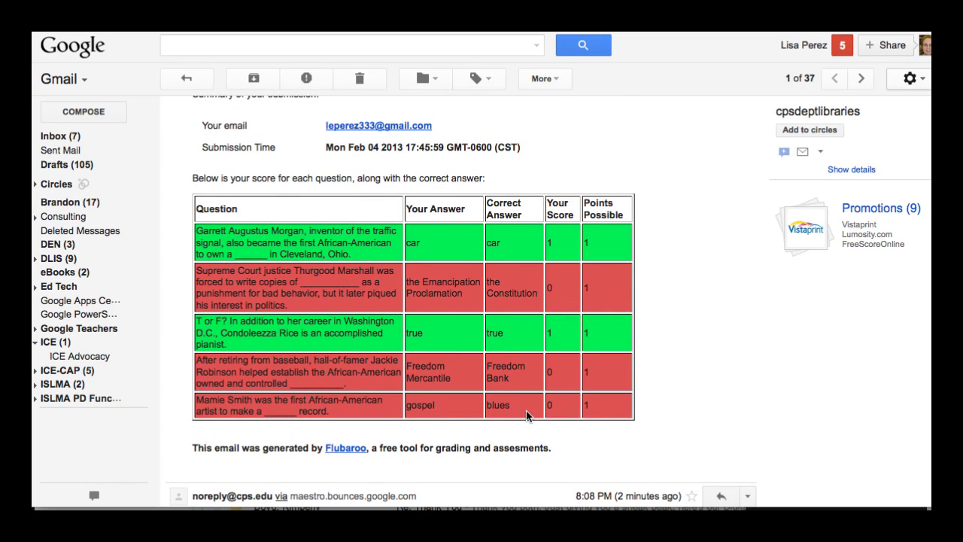
pyautogui.press('super+grave')
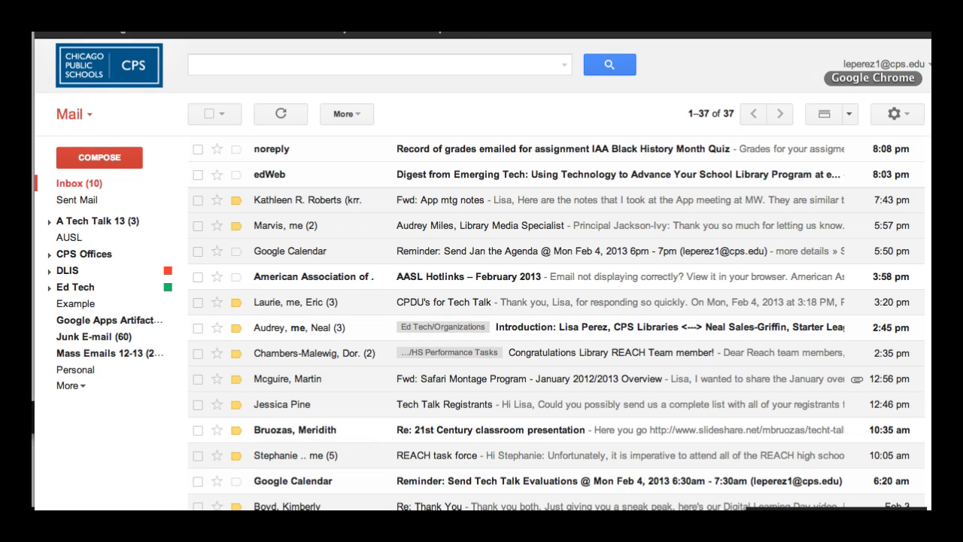
pyautogui.click(533, 158)
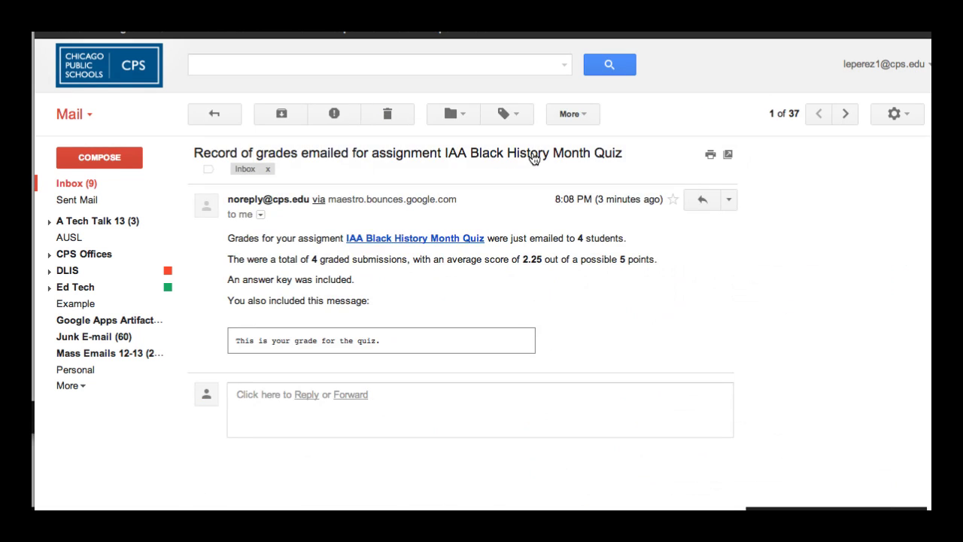